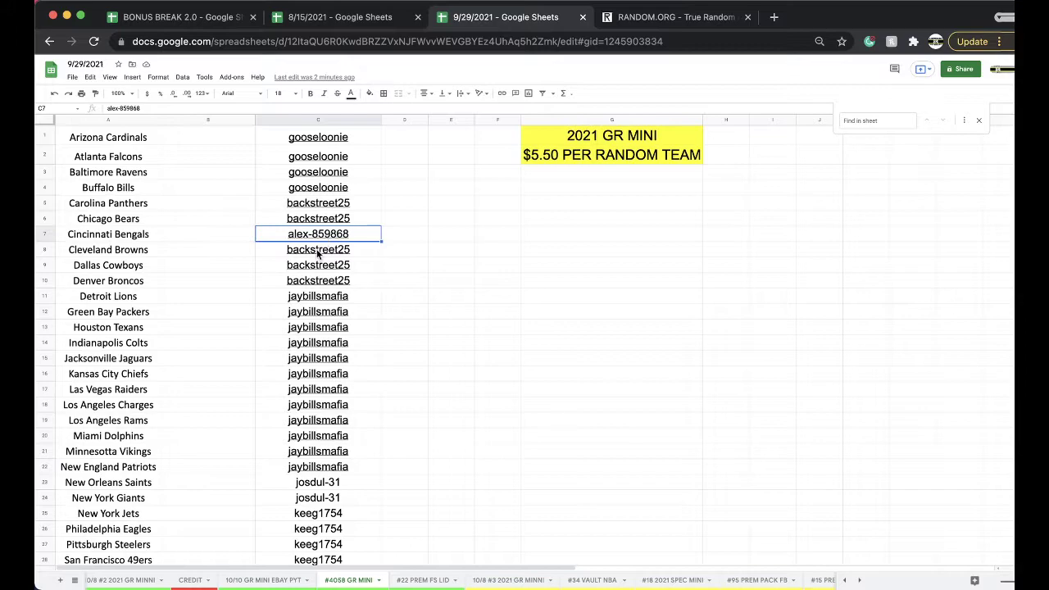
Copy the 32 usernames from column C and switch to the RANDOM.ORG tab
{"action": "scroll", "coordinate": [320, 274], "scroll_direction": "down", "scroll_amount": 1}
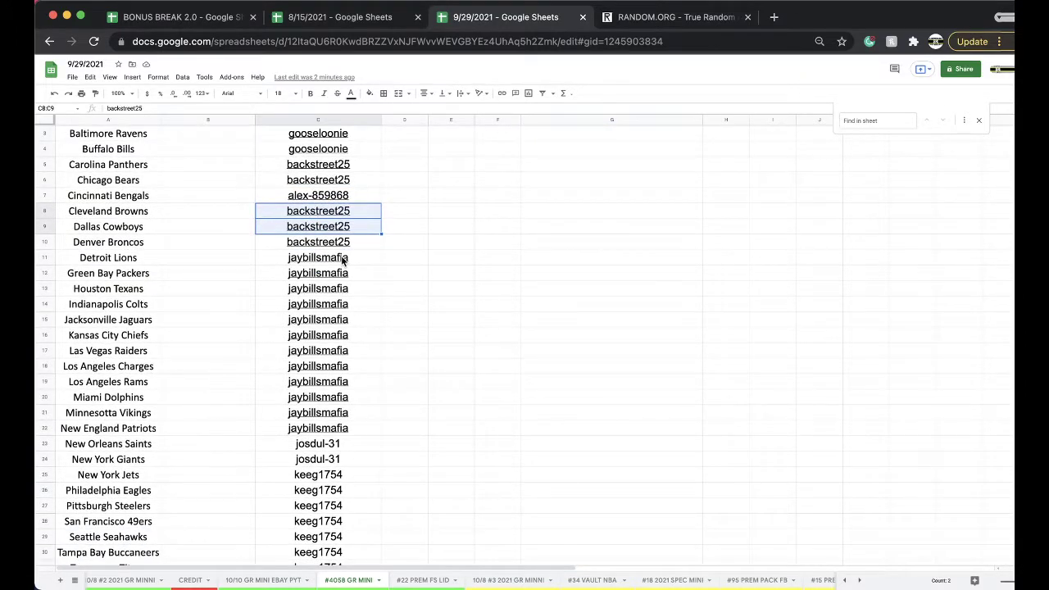
{"action": "scroll", "coordinate": [343, 260], "scroll_direction": "down", "scroll_amount": 3}
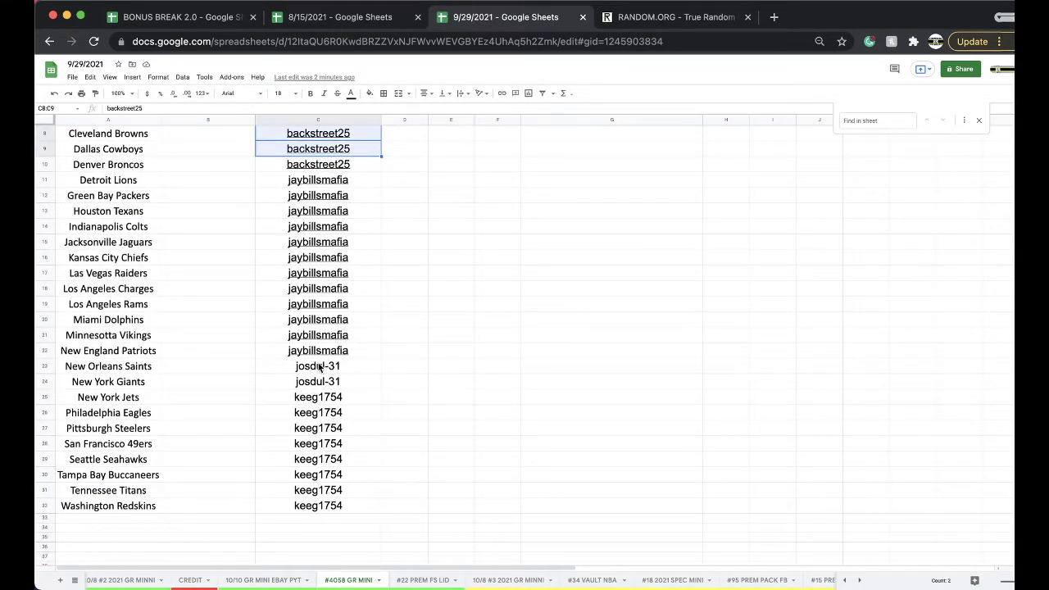
{"action": "scroll", "coordinate": [320, 366], "scroll_direction": "up", "scroll_amount": 4}
{"action": "left_click", "coordinate": [311, 121]}
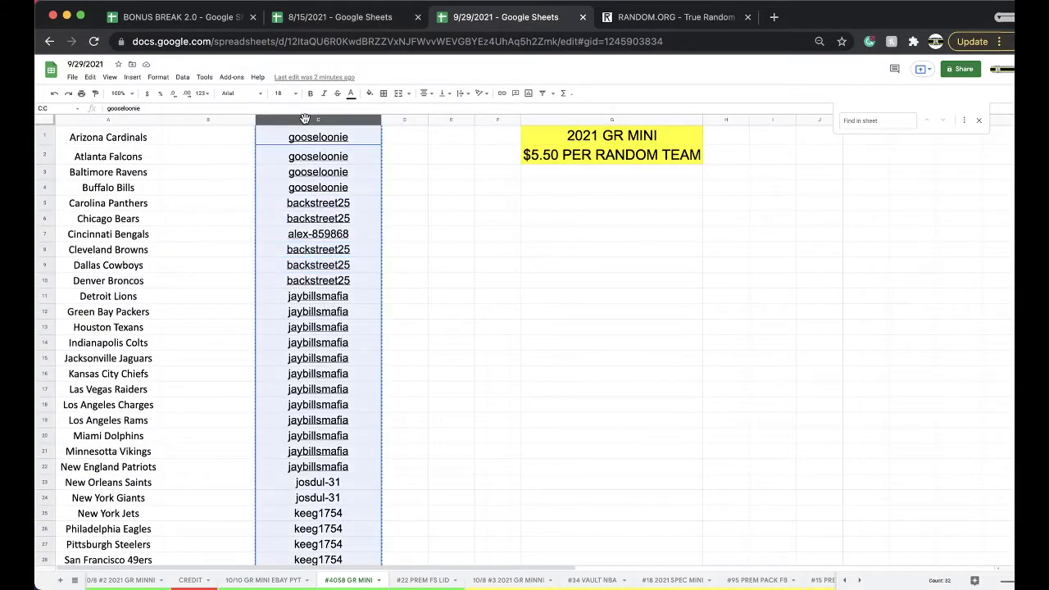
{"action": "left_click", "coordinate": [632, 21]}
Paste the usernames into RANDOM.ORG's List Randomizer and randomize them
{"action": "scroll", "coordinate": [391, 391], "scroll_direction": "down", "scroll_amount": 5}
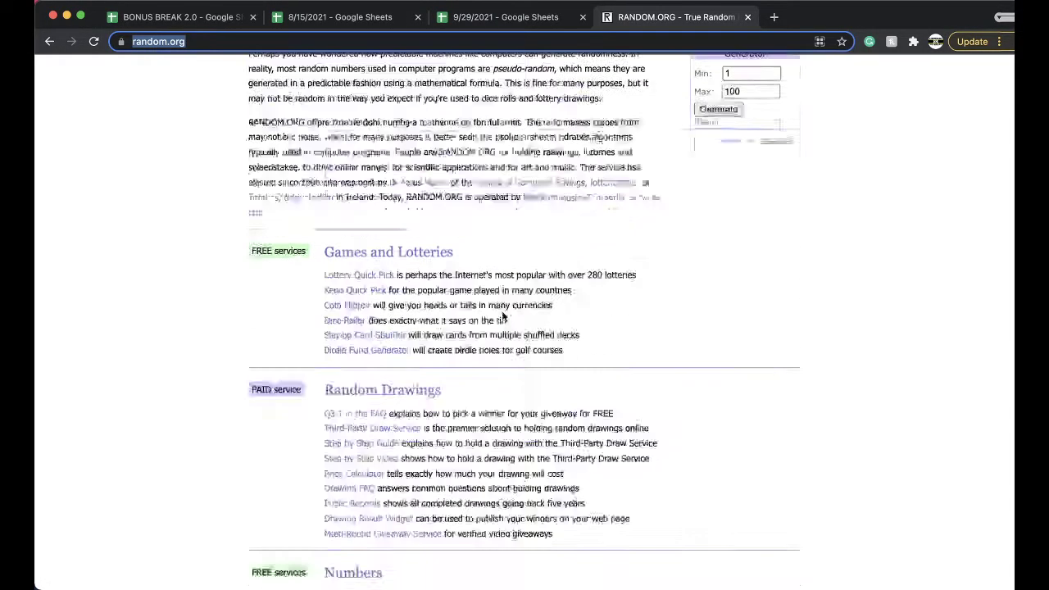
{"action": "left_click", "coordinate": [359, 438]}
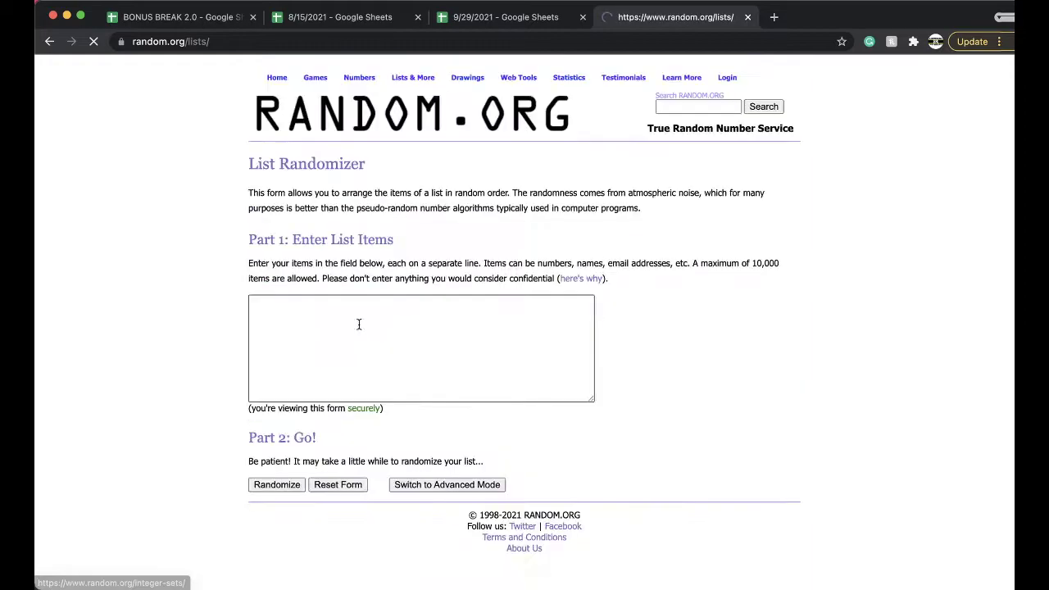
{"action": "key", "text": "super+v"}
{"action": "left_click", "coordinate": [270, 484]}
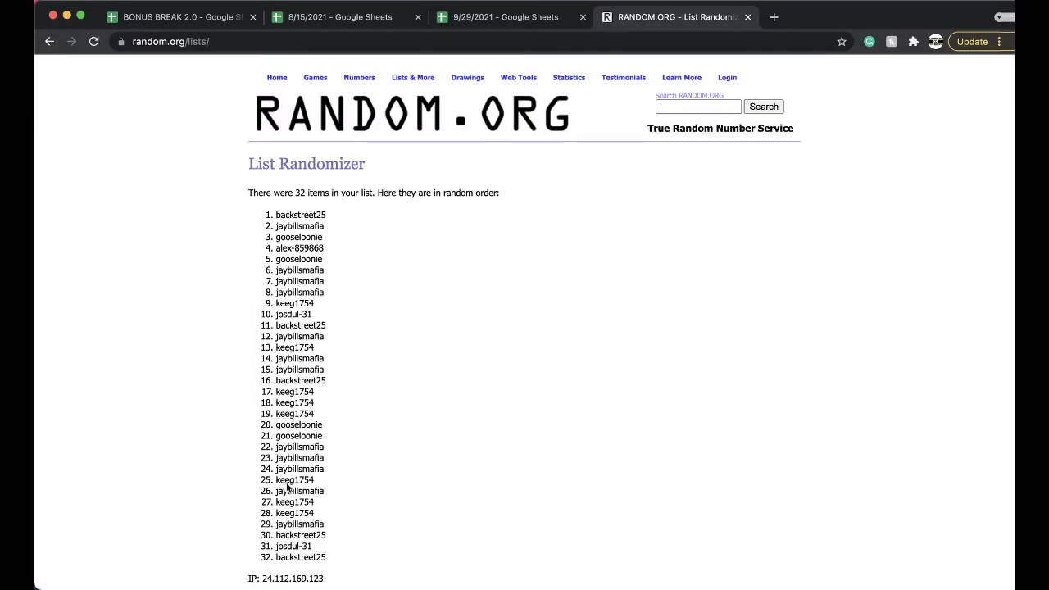
{"action": "scroll", "coordinate": [285, 491], "scroll_direction": "down", "scroll_amount": 3}
Reshuffle the list three more times and copy the final 32-name order
{"action": "left_click", "coordinate": [263, 504]}
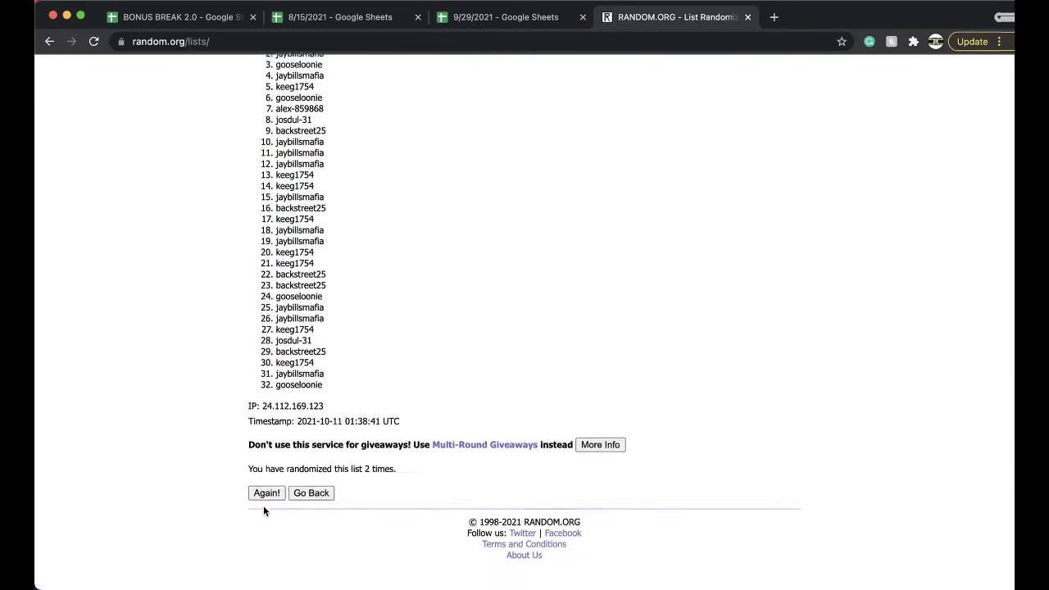
{"action": "left_click", "coordinate": [263, 505]}
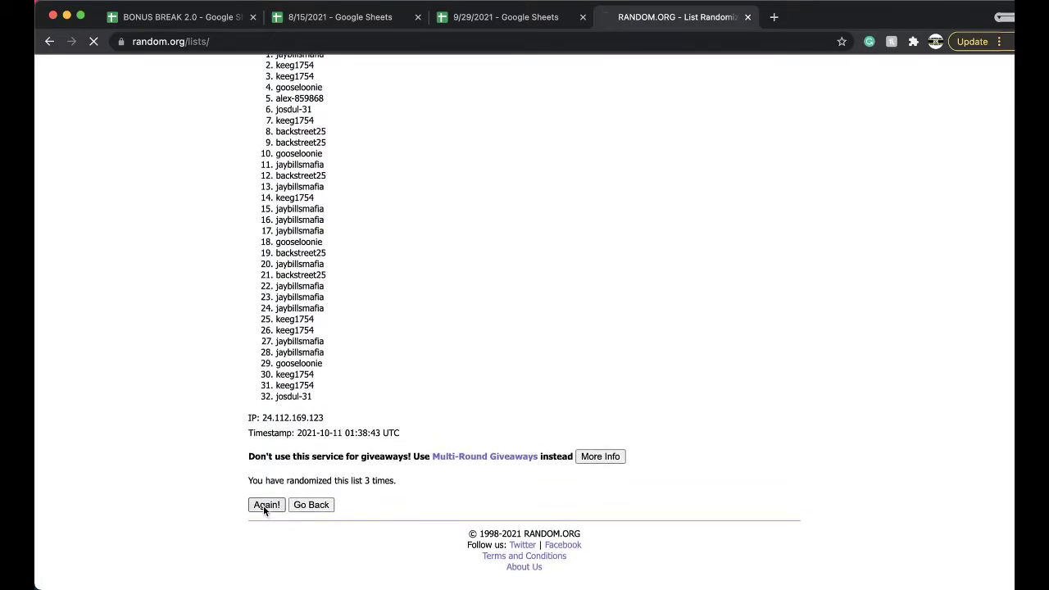
{"action": "left_click", "coordinate": [263, 506]}
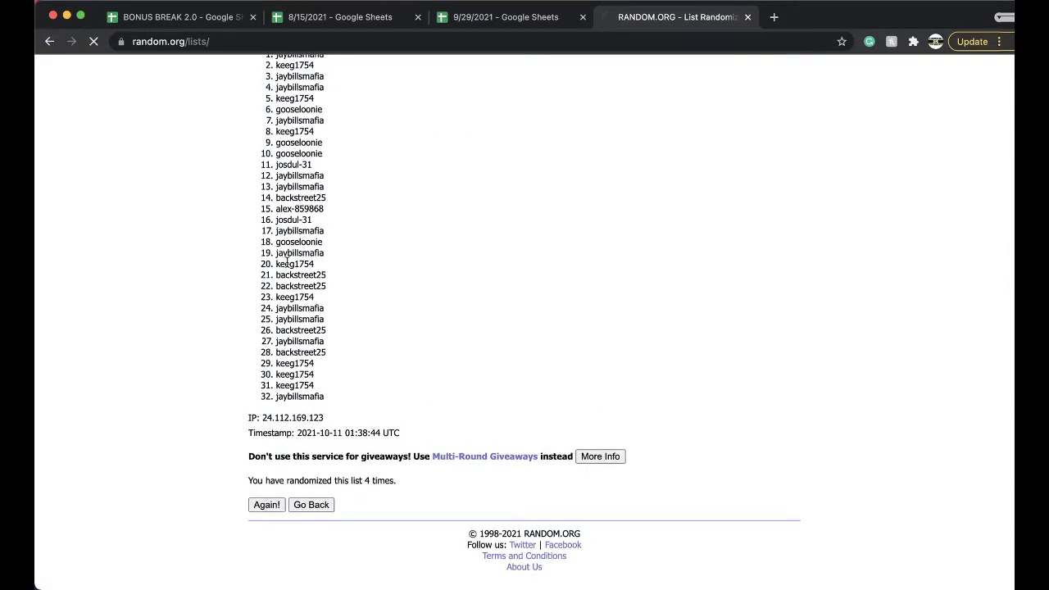
{"action": "left_click_drag", "start_coordinate": [276, 210], "coordinate": [353, 562]}
{"action": "key", "text": "ctrl+c"}
{"action": "scroll", "coordinate": [408, 400], "scroll_direction": "down", "scroll_amount": 3}
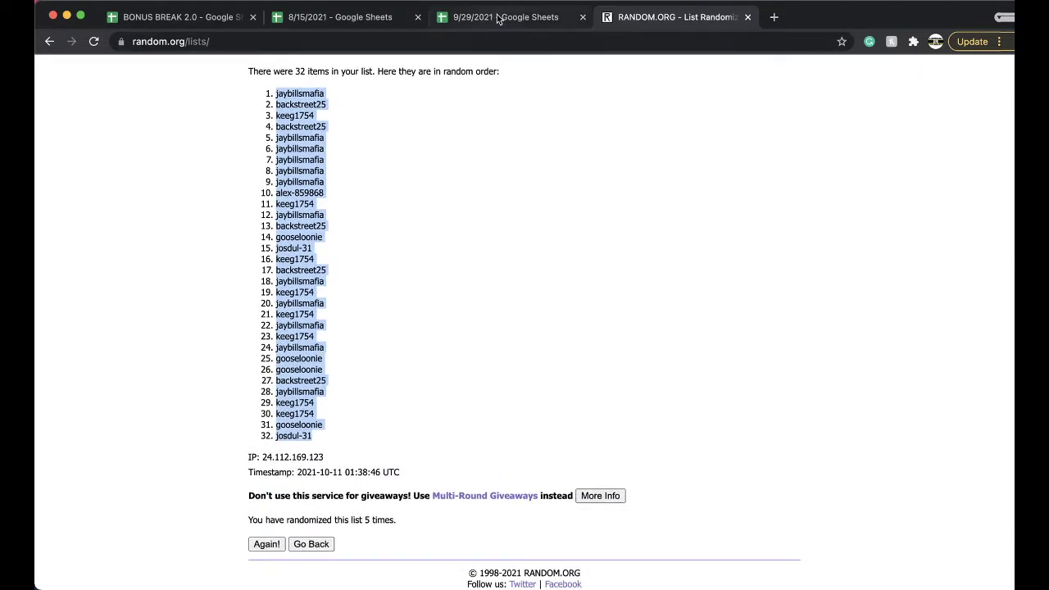
{"action": "left_click", "coordinate": [506, 17]}
Paste the shuffled usernames from B1 at font size 18 and sort the sheet by column B, A→Z
{"action": "left_click", "coordinate": [210, 137]}
{"action": "key", "text": "ctrl+v"}
{"action": "left_click", "coordinate": [280, 93]}
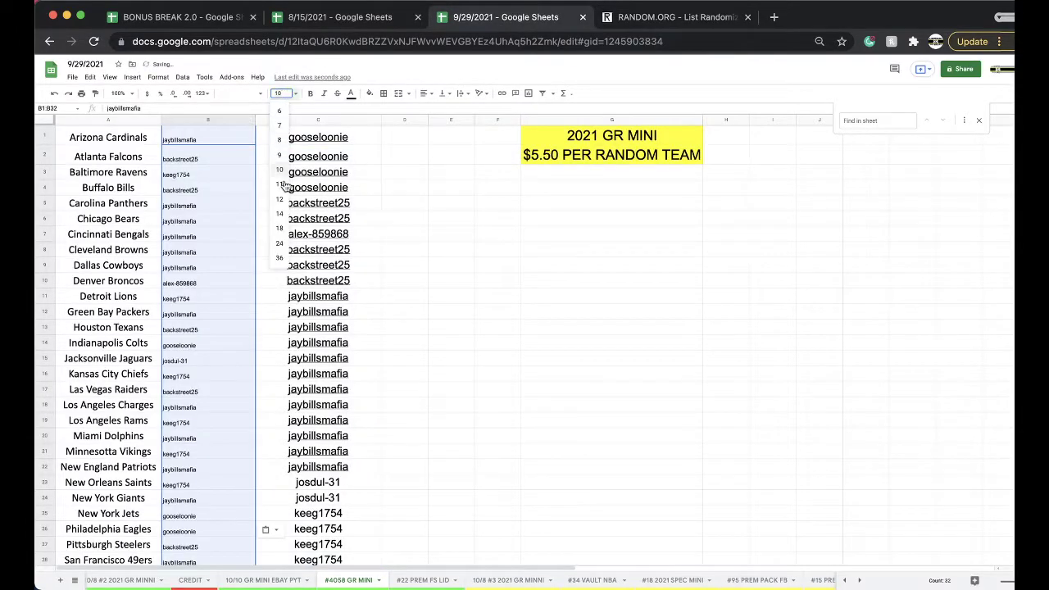
{"action": "left_click", "coordinate": [279, 229]}
{"action": "left_click", "coordinate": [182, 77]}
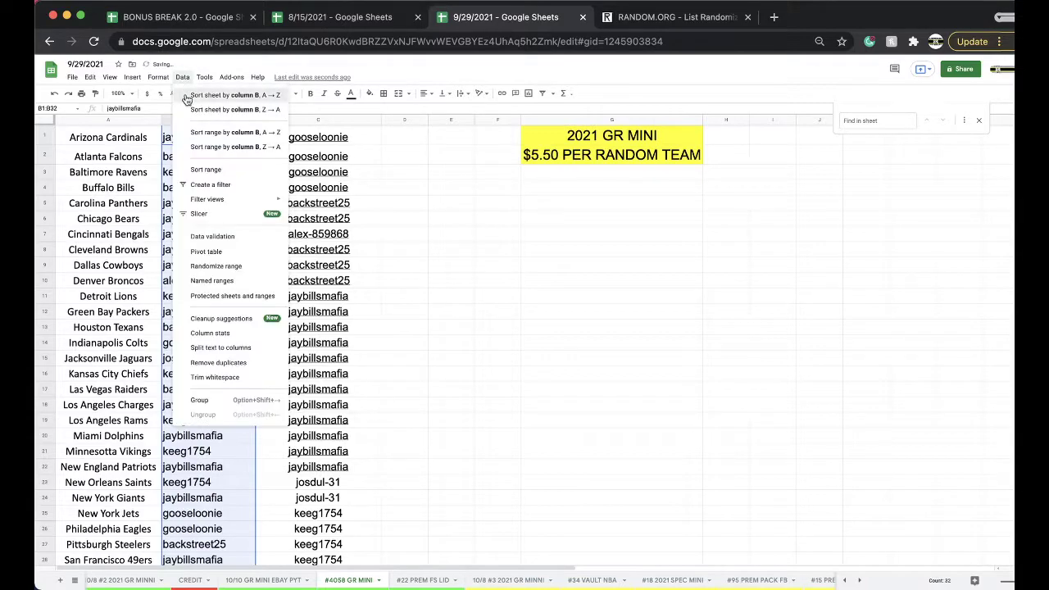
{"action": "left_click", "coordinate": [197, 90]}
Step down through the sorted usernames to review each team's assigned buyer
{"action": "left_click", "coordinate": [194, 140]}
{"action": "key", "text": "Down"}
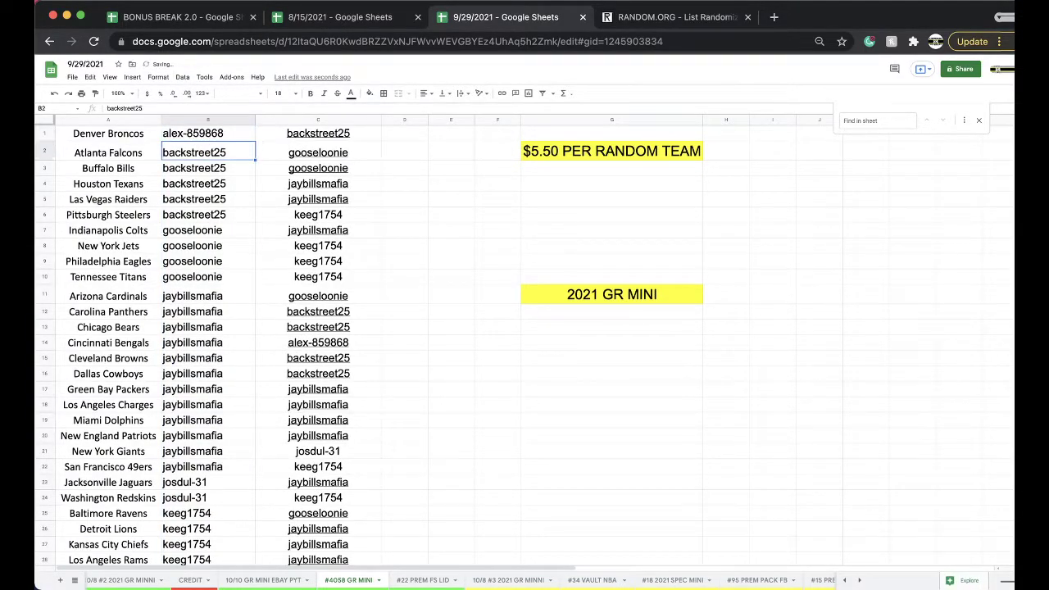
{"action": "key", "text": "Down"}
{"action": "key", "text": "Down"}
{"action": "key", "text": "Down"}
{"action": "key", "text": "Down"}
{"action": "key", "text": "Down"}
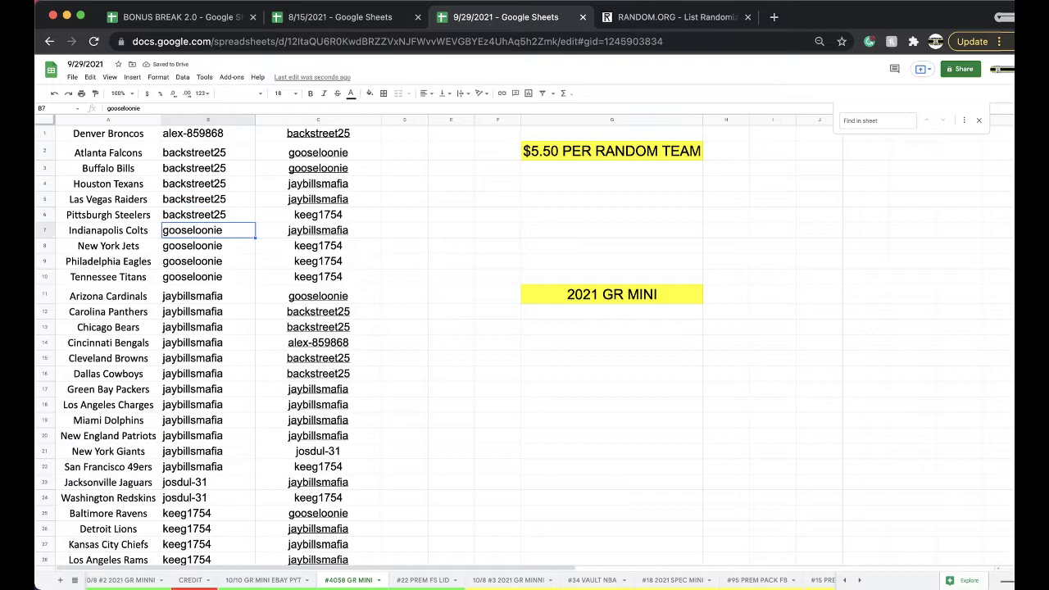
{"action": "key", "text": "Down"}
{"action": "key", "text": "Down"}
{"action": "key", "text": "Down"}
{"action": "key", "text": "Down"}
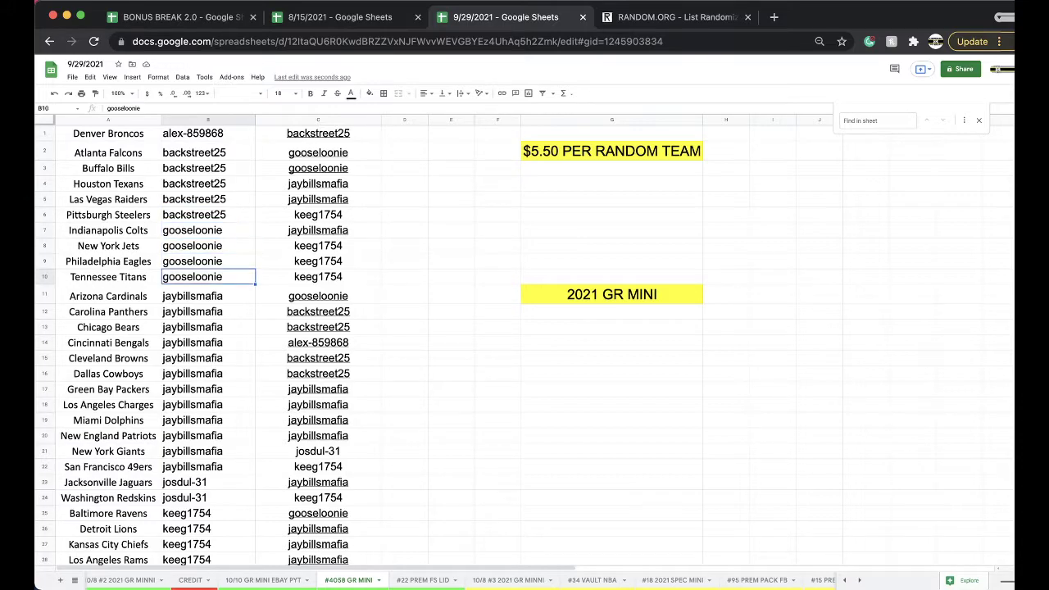
{"action": "scroll", "coordinate": [239, 217], "scroll_direction": "down", "scroll_amount": 1}
{"action": "key", "text": "Down"}
{"action": "key", "text": "Down"}
{"action": "key", "text": "Down"}
{"action": "key", "text": "Down"}
{"action": "key", "text": "Down"}
{"action": "key", "text": "Down"}
{"action": "key", "text": "Down"}
{"action": "key", "text": "Down"}
{"action": "key", "text": "Down"}
{"action": "key", "text": "Down"}
{"action": "key", "text": "Down"}
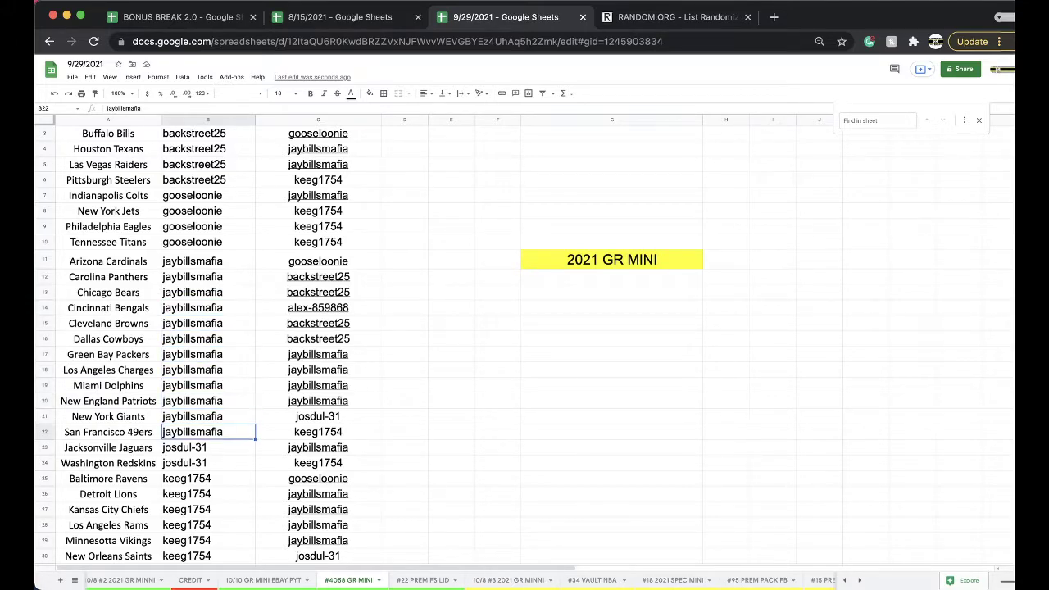
{"action": "scroll", "coordinate": [218, 315], "scroll_direction": "down", "scroll_amount": 4}
{"action": "key", "text": "Down"}
{"action": "key", "text": "Down"}
{"action": "key", "text": "Down"}
{"action": "key", "text": "Down"}
{"action": "key", "text": "Down"}
{"action": "key", "text": "Down"}
{"action": "key", "text": "Down"}
{"action": "key", "text": "Down"}
{"action": "key", "text": "Down"}
{"action": "key", "text": "Down"}
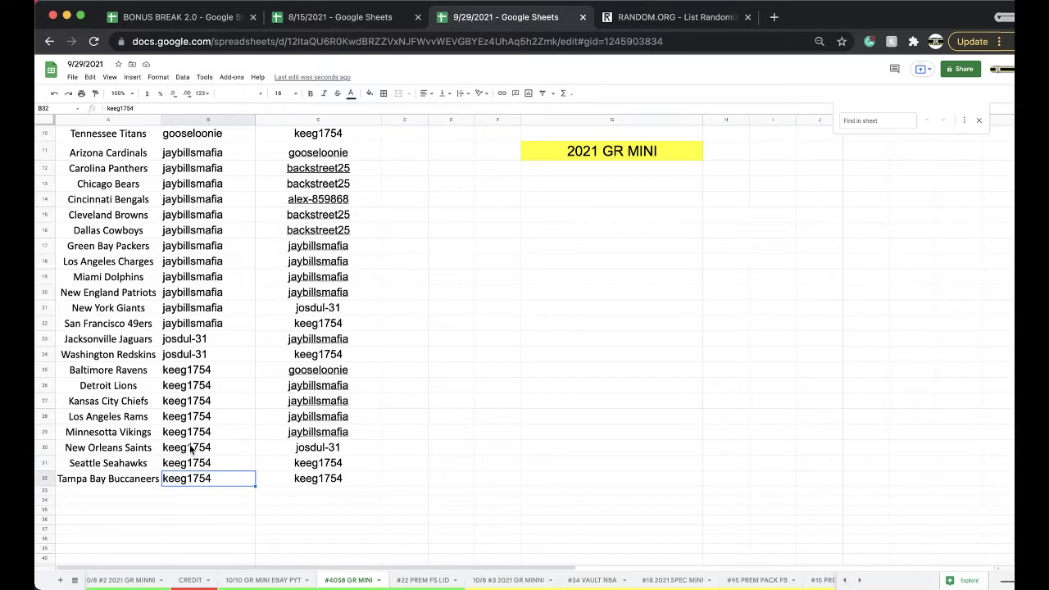
{"action": "scroll", "coordinate": [214, 457], "scroll_direction": "up", "scroll_amount": 3}
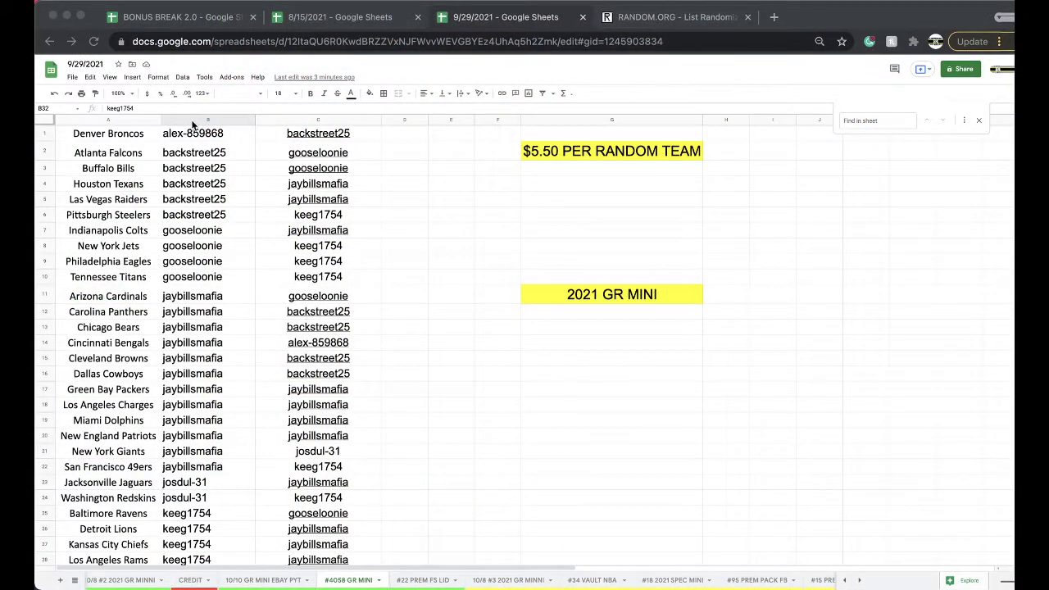
Fill the Denver Broncos winner cell B1 with cyan
{"action": "left_click", "coordinate": [209, 136]}
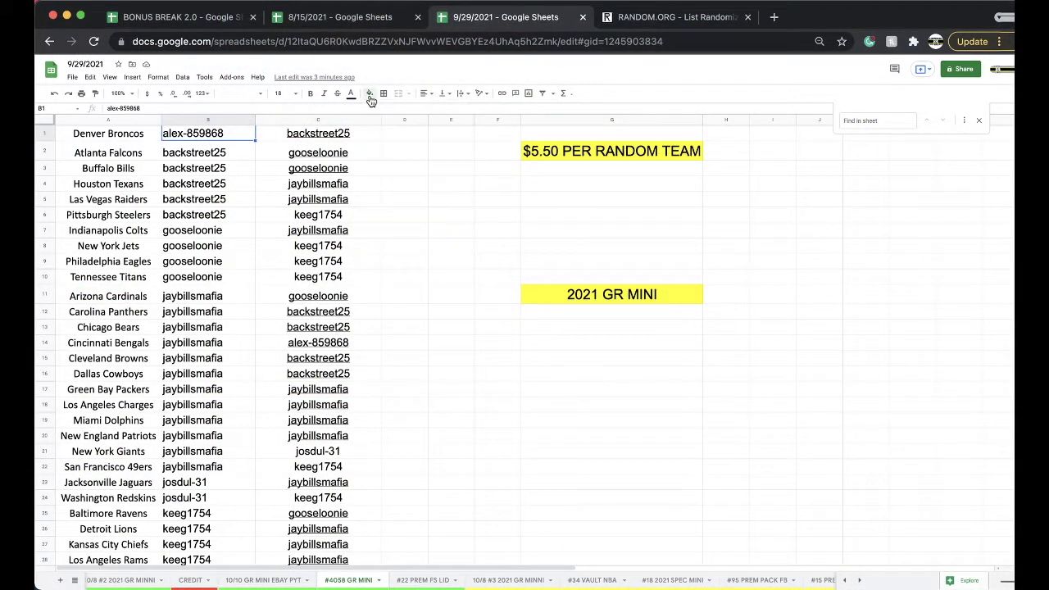
{"action": "left_click", "coordinate": [369, 96]}
{"action": "left_click", "coordinate": [424, 140]}
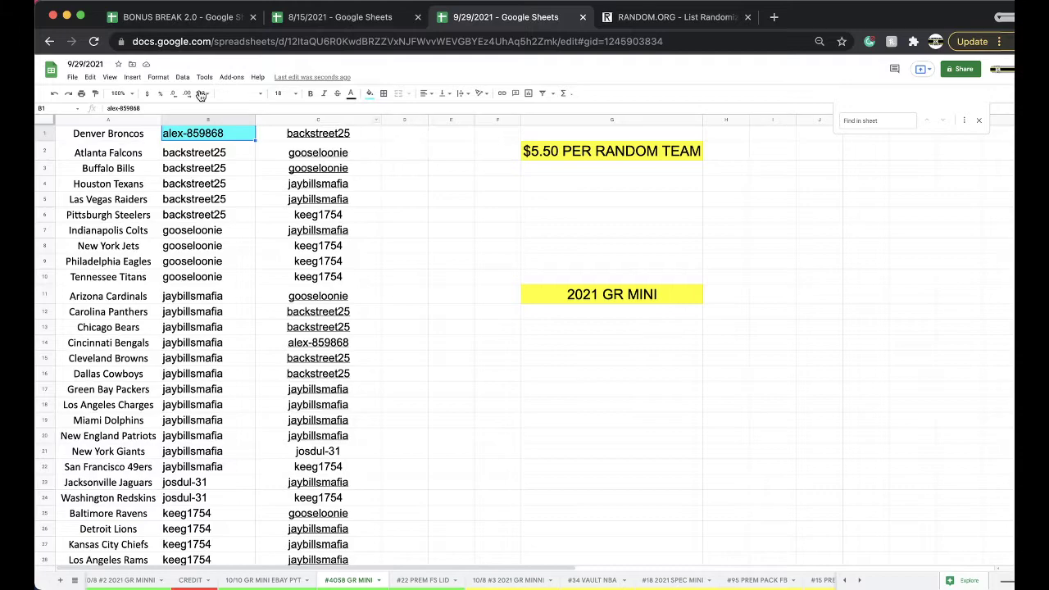
Sort the sheet by team name in column A, A→Z
{"action": "left_click", "coordinate": [108, 119]}
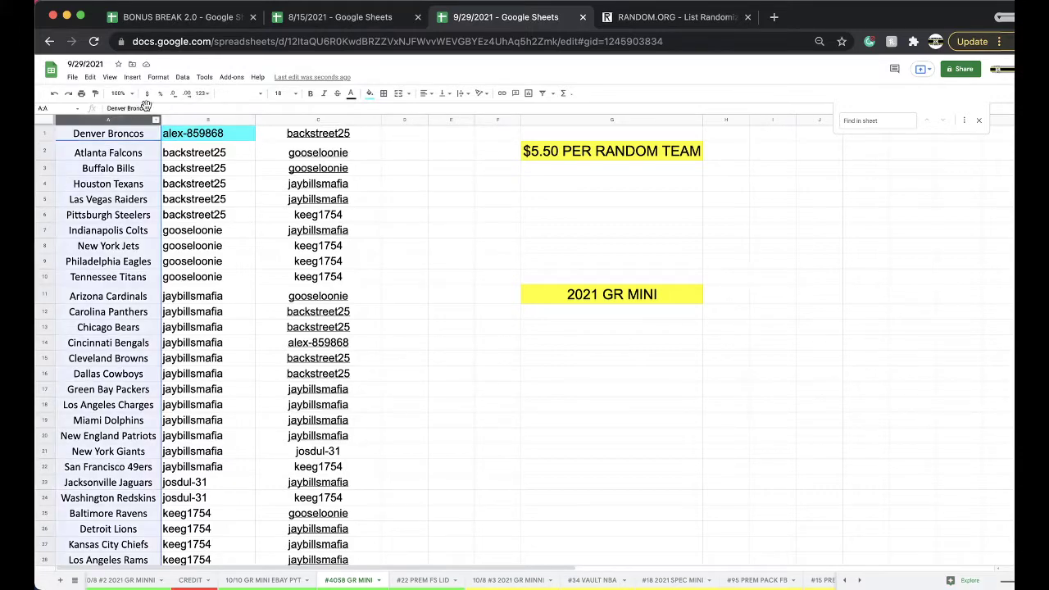
{"action": "left_click", "coordinate": [182, 77]}
{"action": "left_click", "coordinate": [197, 95]}
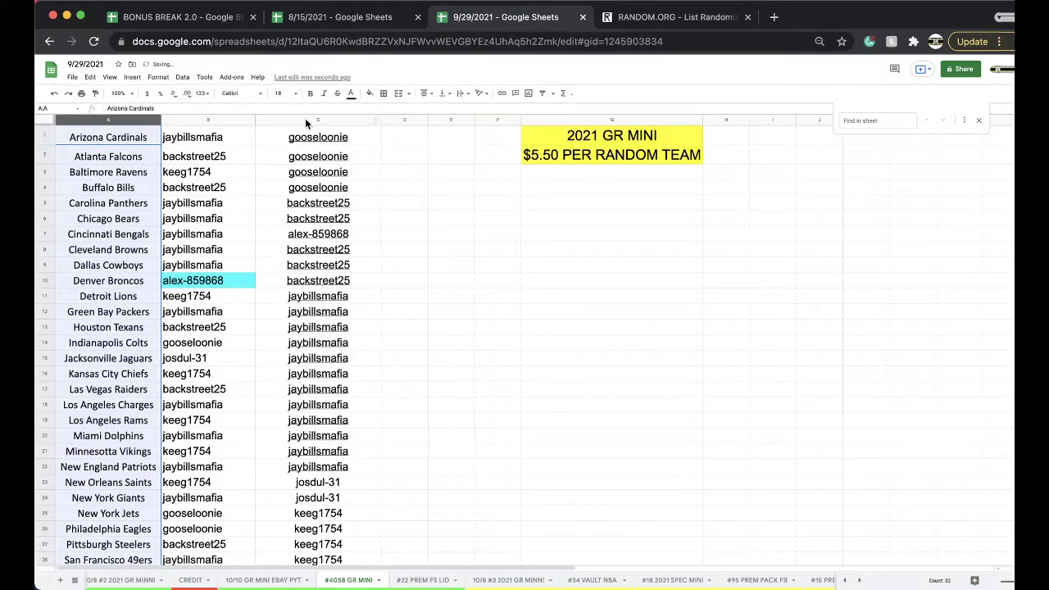
Copy the column C usernames and reload the RANDOM.ORG List Randomizer page
{"action": "left_click", "coordinate": [305, 118]}
{"action": "left_click", "coordinate": [660, 16]}
{"action": "left_click", "coordinate": [610, 41]}
{"action": "key", "text": "Return"}
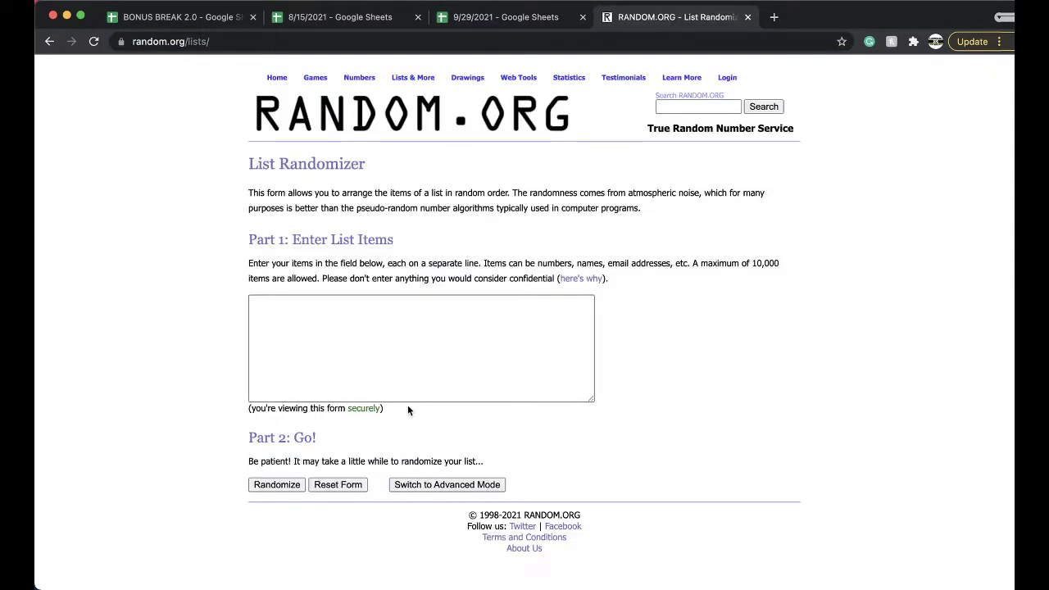
Randomize the 32-name list five times and select the top name of the result
{"action": "left_click", "coordinate": [275, 486]}
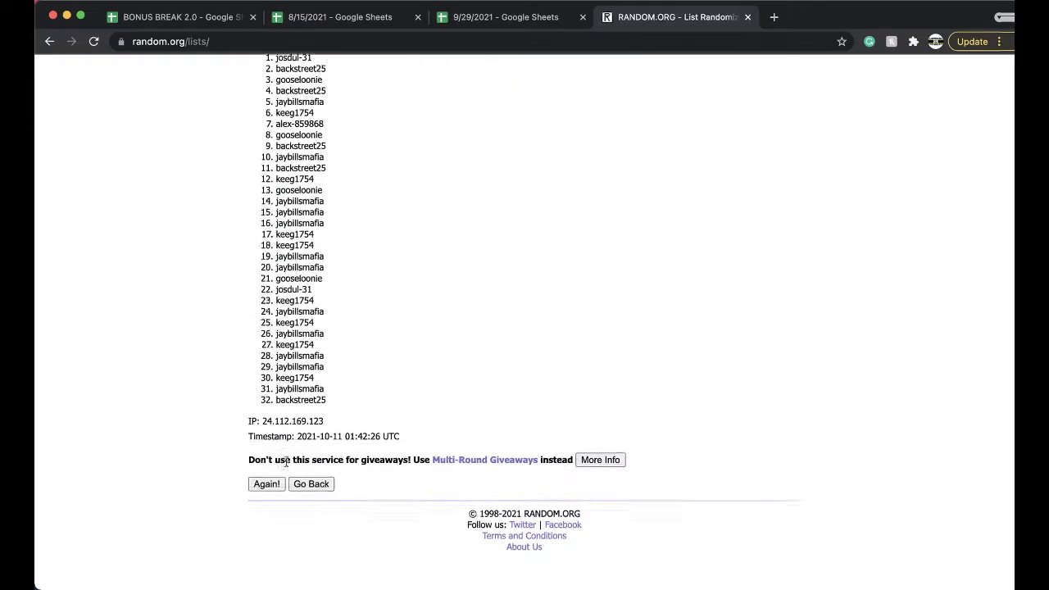
{"action": "left_click", "coordinate": [255, 506]}
{"action": "left_click", "coordinate": [263, 504]}
{"action": "left_click", "coordinate": [263, 505]}
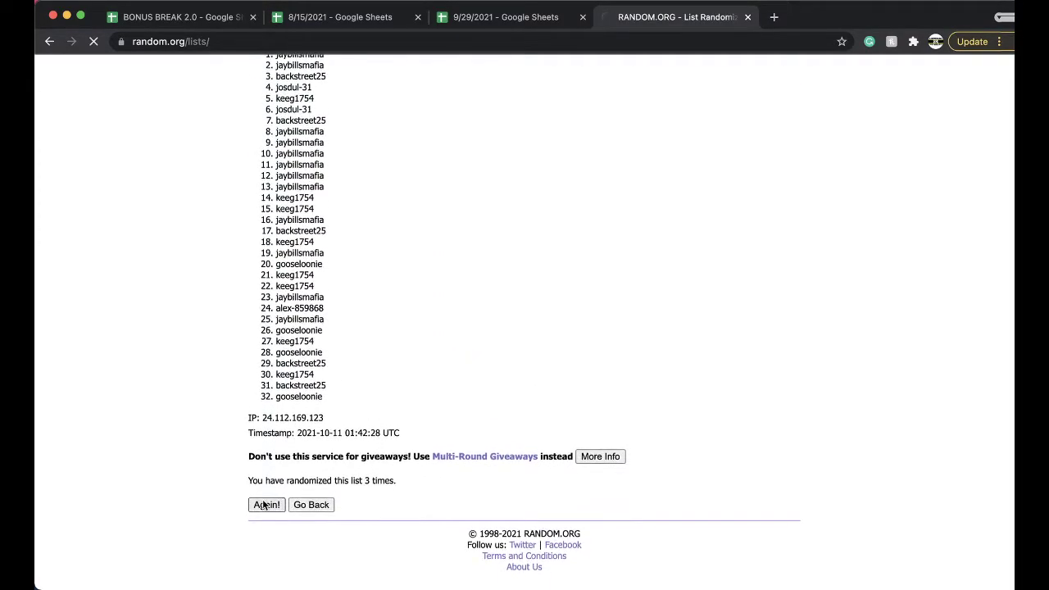
{"action": "left_click", "coordinate": [263, 504]}
{"action": "scroll", "coordinate": [302, 276], "scroll_direction": "up", "scroll_amount": 3}
{"action": "double_click", "coordinate": [299, 214]}
{"action": "key", "text": "super+c"}
{"action": "left_click", "coordinate": [502, 17]}
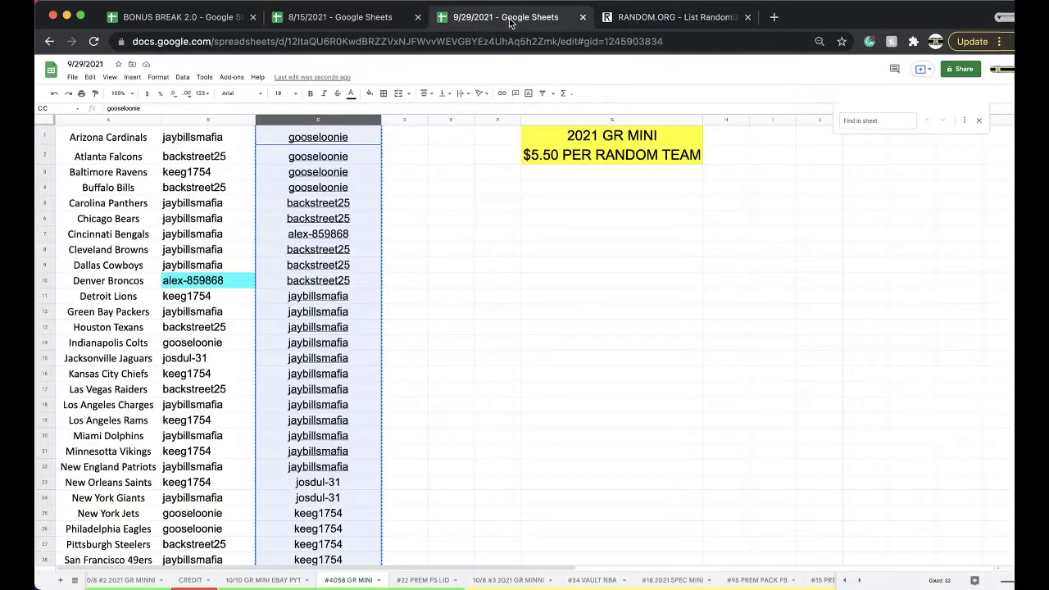
Open the #298 BONUS FOOTBALL sheet in the BONUS BREAK 2.0 spreadsheet
{"action": "left_click", "coordinate": [200, 19]}
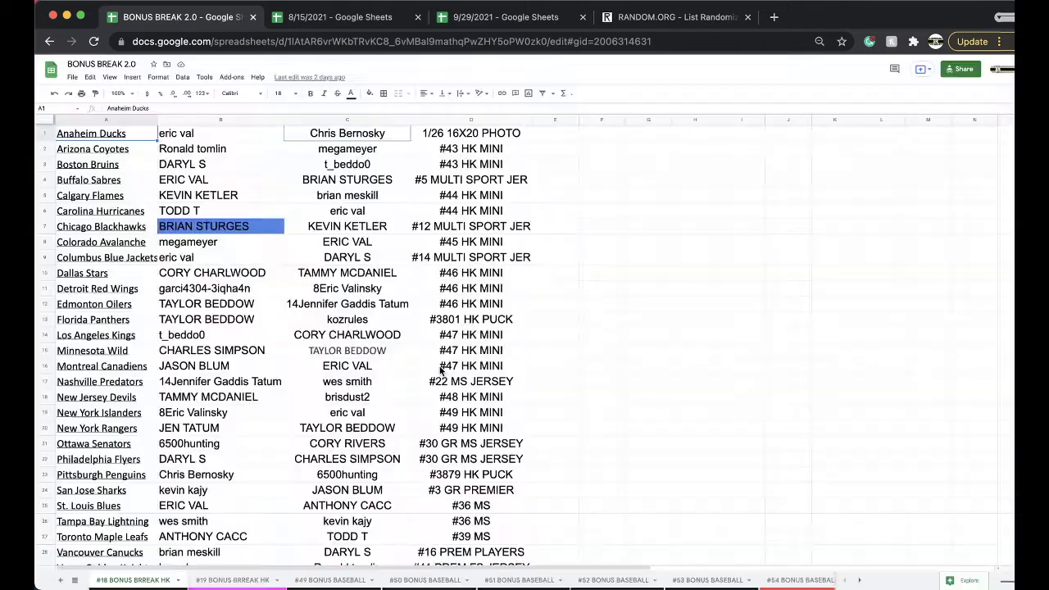
{"action": "left_click", "coordinate": [74, 580]}
{"action": "scroll", "coordinate": [123, 541], "scroll_direction": "down", "scroll_amount": 5}
{"action": "left_click", "coordinate": [123, 564]}
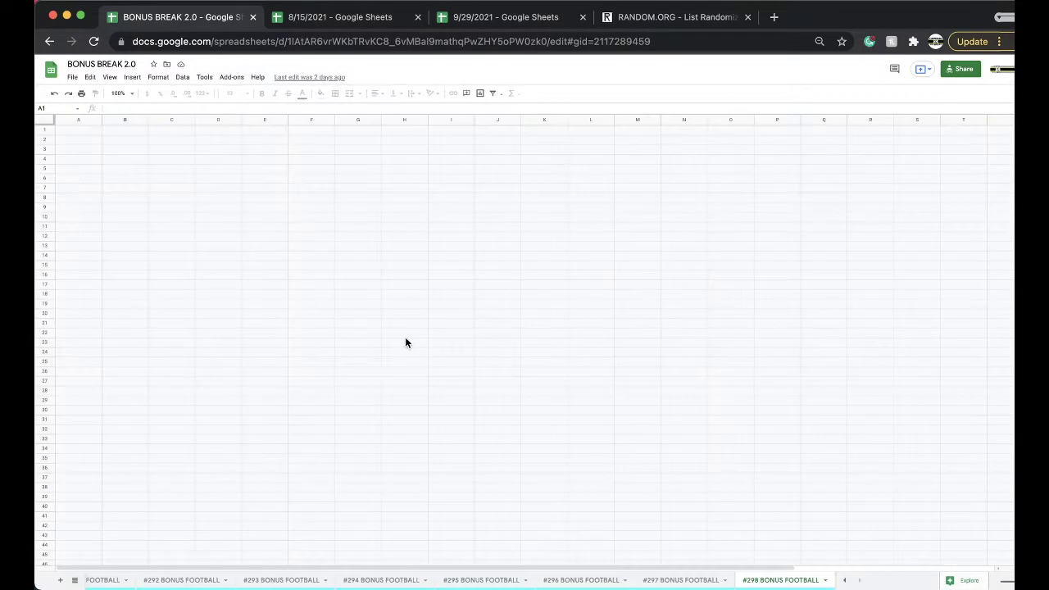
Paste the winning username into C14 and enter '#4058 GR MINI' in D14
{"action": "left_click", "coordinate": [380, 330]}
{"action": "key", "text": "super+v"}
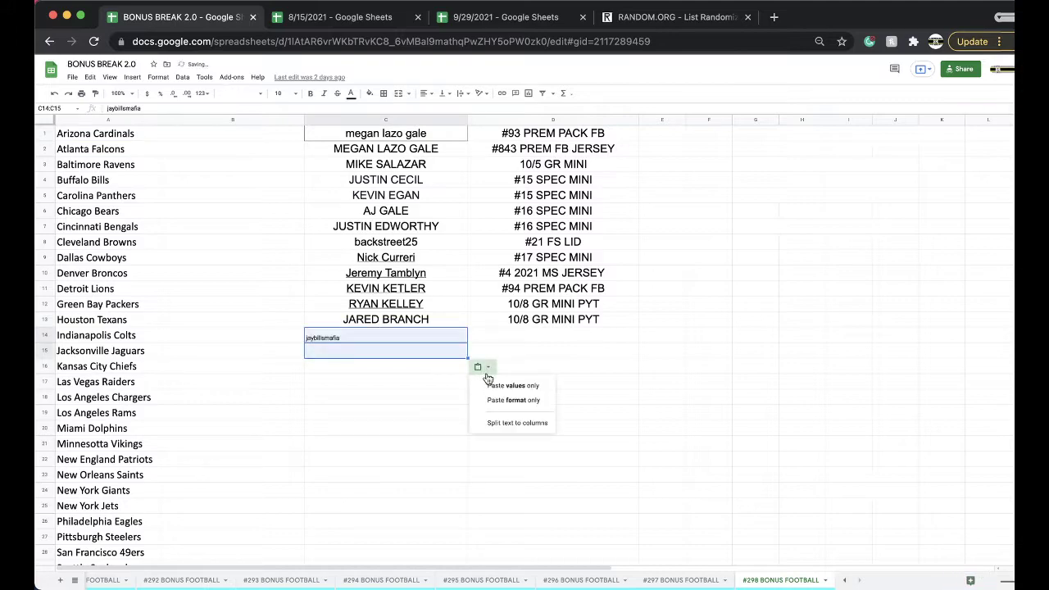
{"action": "left_click", "coordinate": [503, 339]}
{"action": "type", "text": "#4058 GR MINI"}
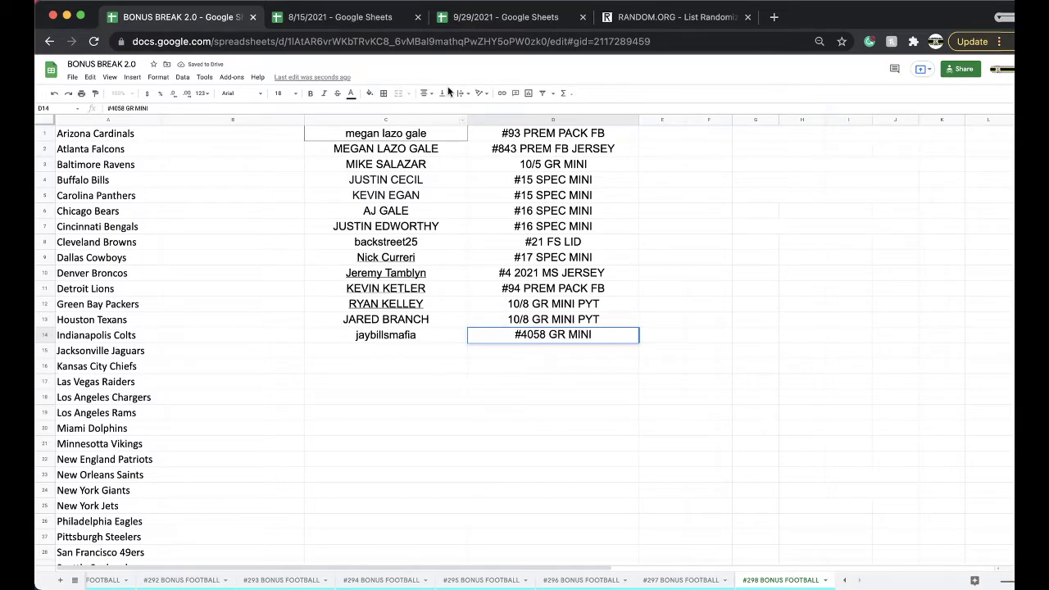
{"action": "left_click", "coordinate": [504, 16]}
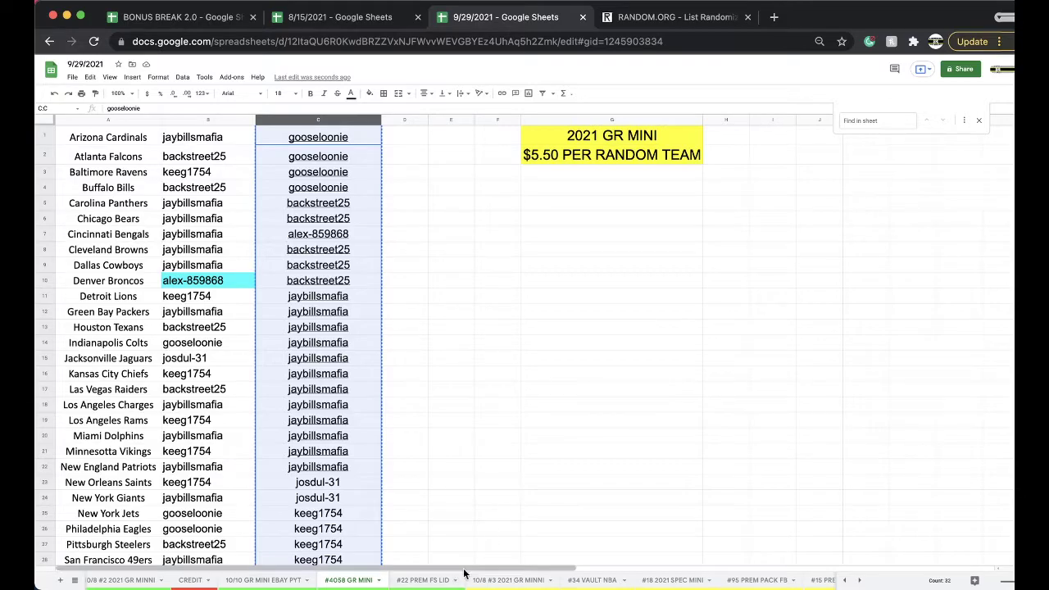
On the 10/8 #3 2021 GR MINNI sheet, enter the buyer's initials in C6 beside Chicago Bears
{"action": "left_click", "coordinate": [423, 579]}
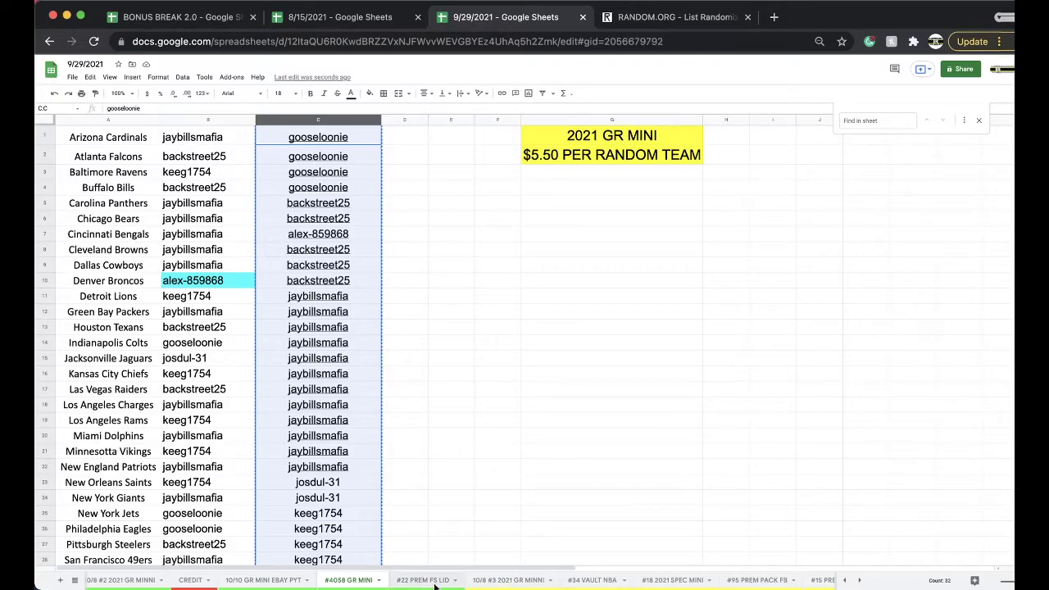
{"action": "left_click", "coordinate": [492, 580]}
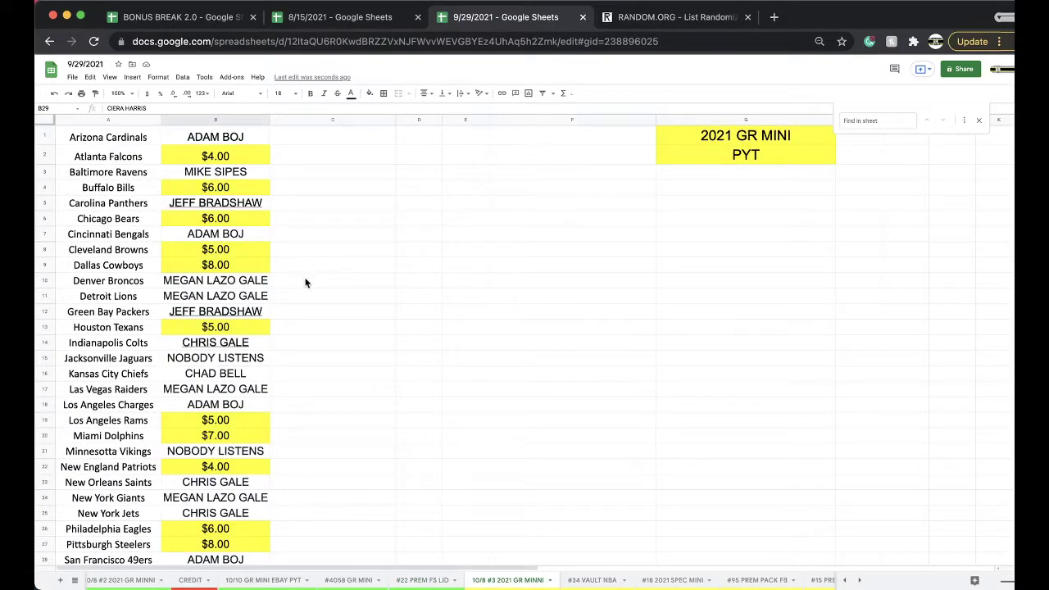
{"action": "left_click", "coordinate": [324, 224]}
{"action": "type", "text": "DP"}
{"action": "left_click", "coordinate": [308, 250]}
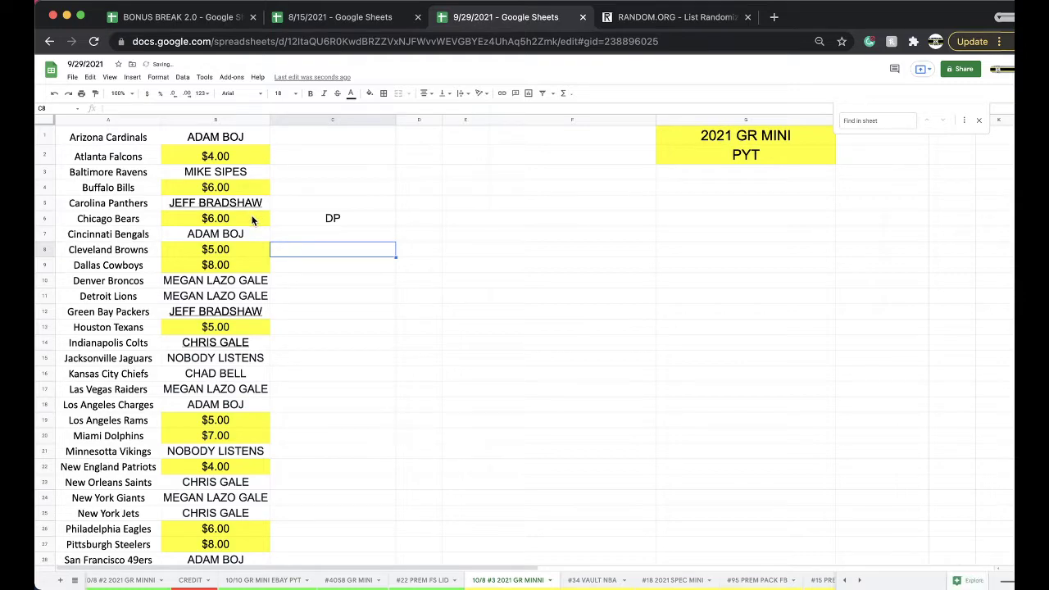
Enter the buyer's full name in C30 beside Tampa Bay Buccaneers
{"action": "scroll", "coordinate": [354, 299], "scroll_direction": "down", "scroll_amount": 2}
{"action": "scroll", "coordinate": [376, 378], "scroll_direction": "down", "scroll_amount": 1}
{"action": "left_click", "coordinate": [335, 474]}
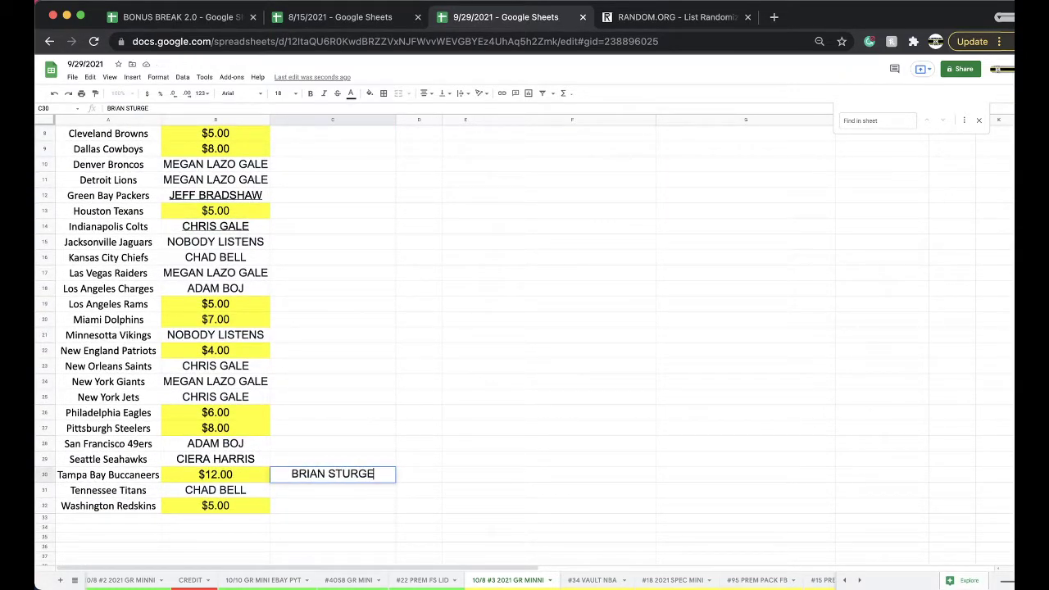
{"action": "left_click", "coordinate": [334, 403]}
{"action": "scroll", "coordinate": [334, 408], "scroll_direction": "up", "scroll_amount": 3}
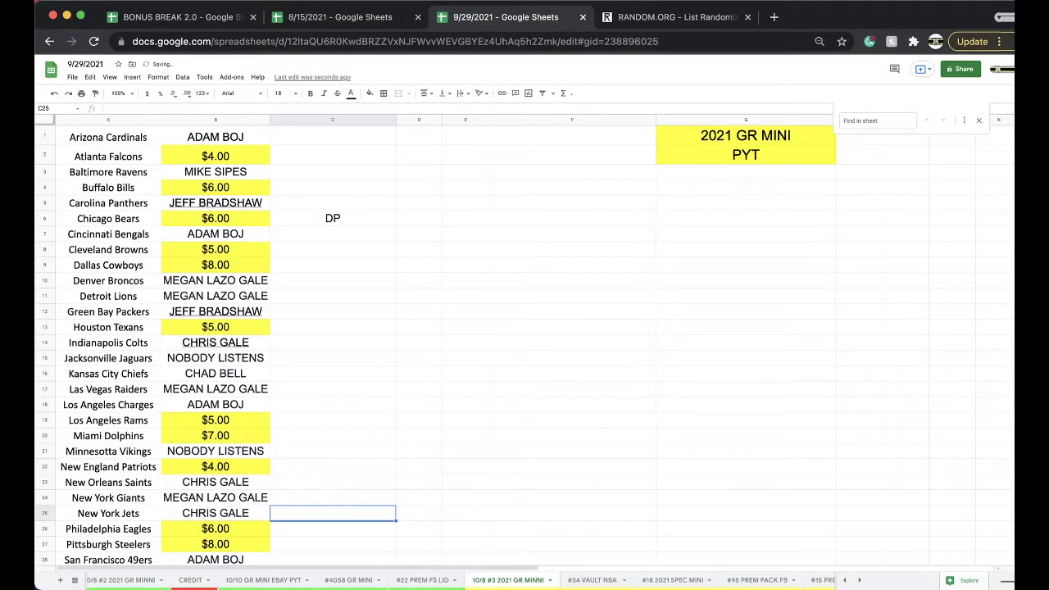